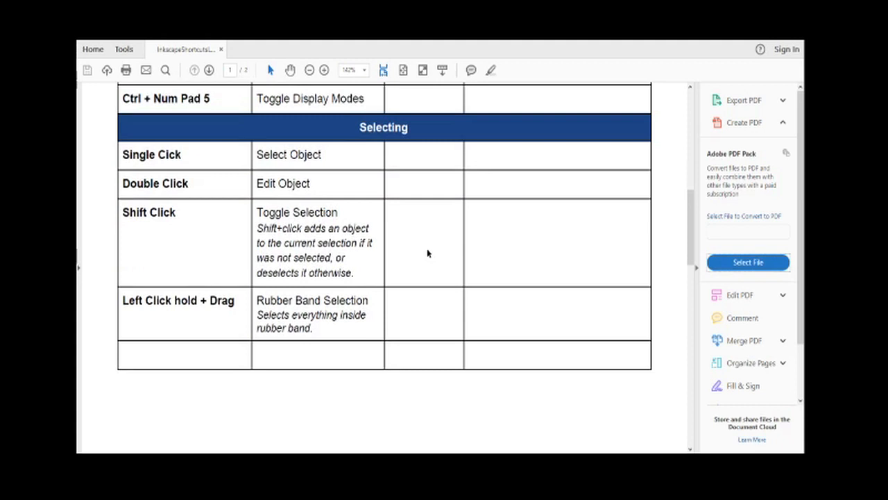
Review the Inkscape keyboard shortcuts PDF, from the Selecting and Creative Tools sections to the Navigation shortcuts of Lesson 1.
scroll(428, 253, "down", 8)
scroll(428, 253, "down", 8)
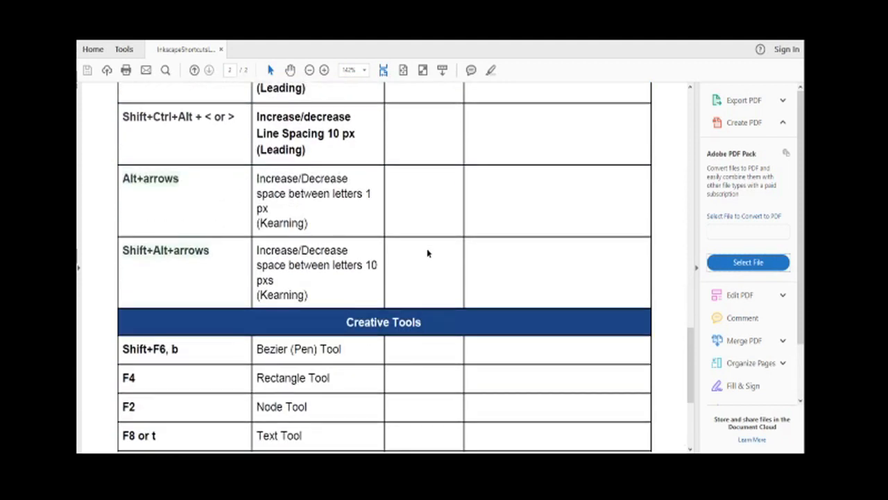
scroll(428, 254, "down", 3)
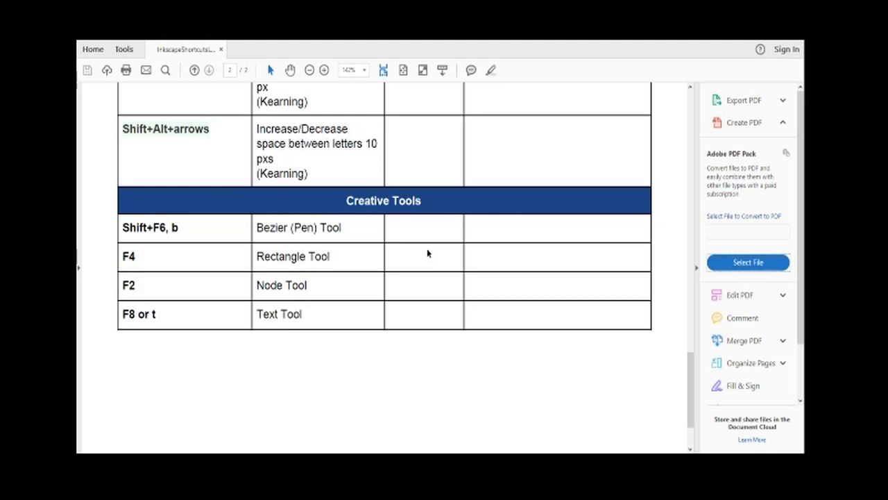
scroll(427, 253, "up", 18)
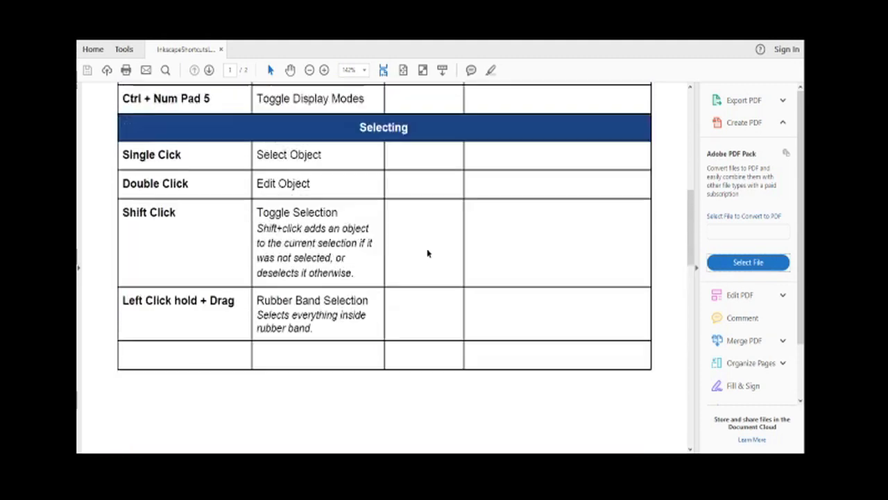
scroll(428, 253, "up", 10)
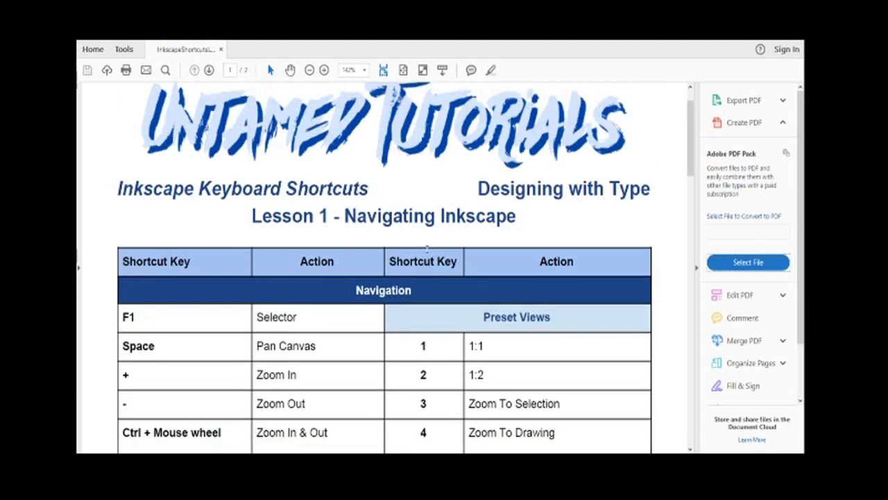
scroll(427, 248, "down", 3)
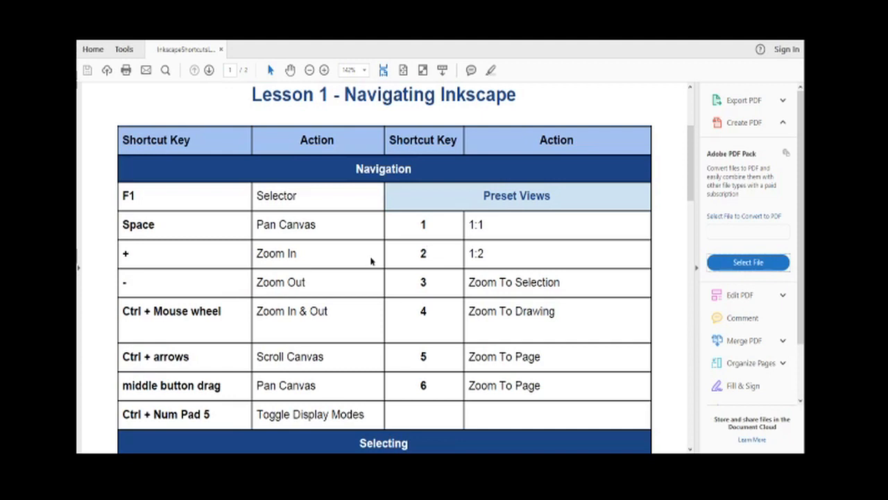
scroll(341, 250, "down", 2)
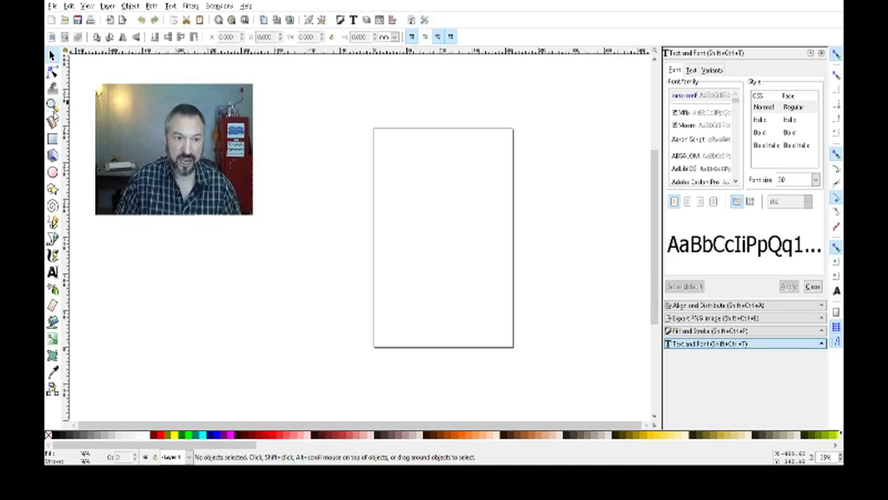
left_click(53, 107)
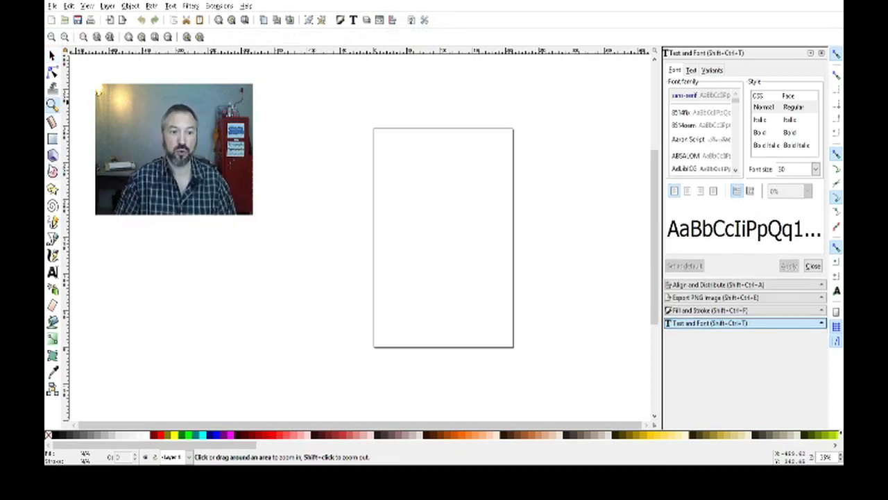
left_click(53, 174)
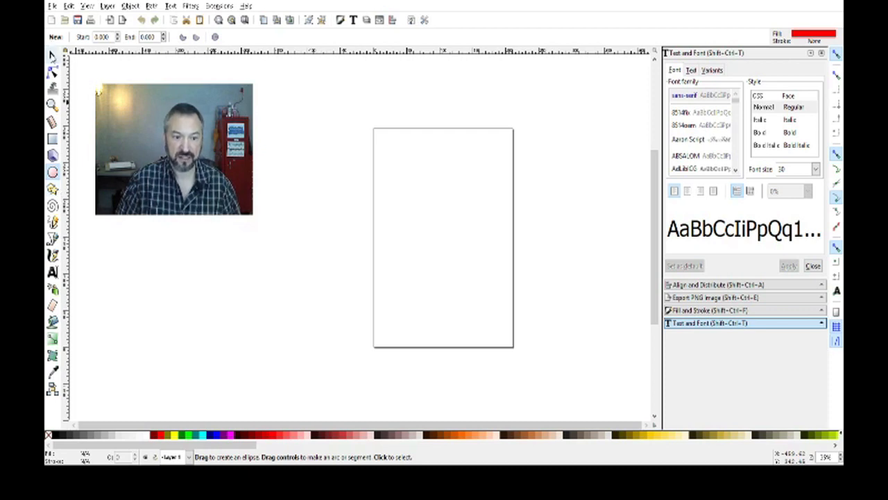
left_click(53, 57)
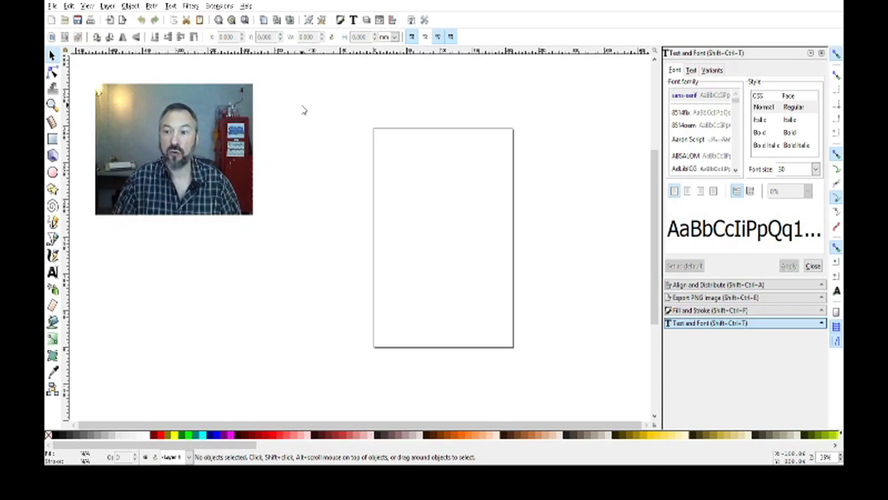
Close all docked dialogs, including Text and Font, Fill and Stroke, and Align and Distribute, and turn off snapping.
left_click(821, 54)
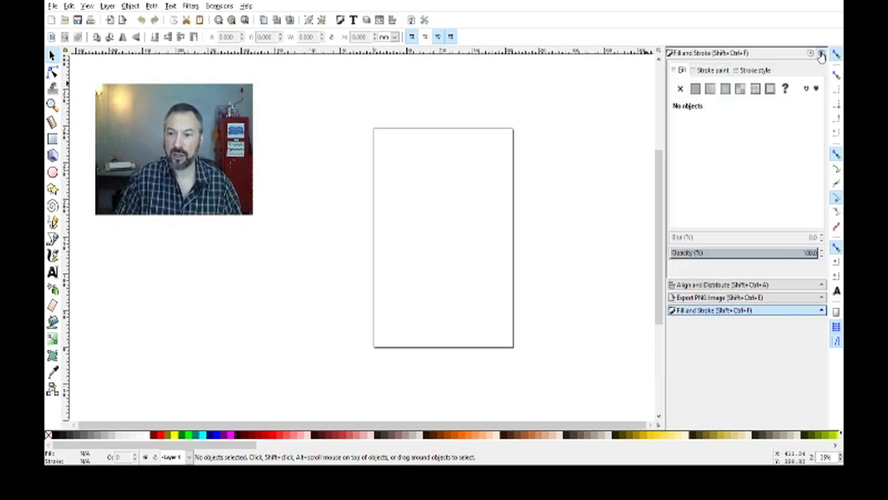
left_click(821, 53)
left_click(821, 53)
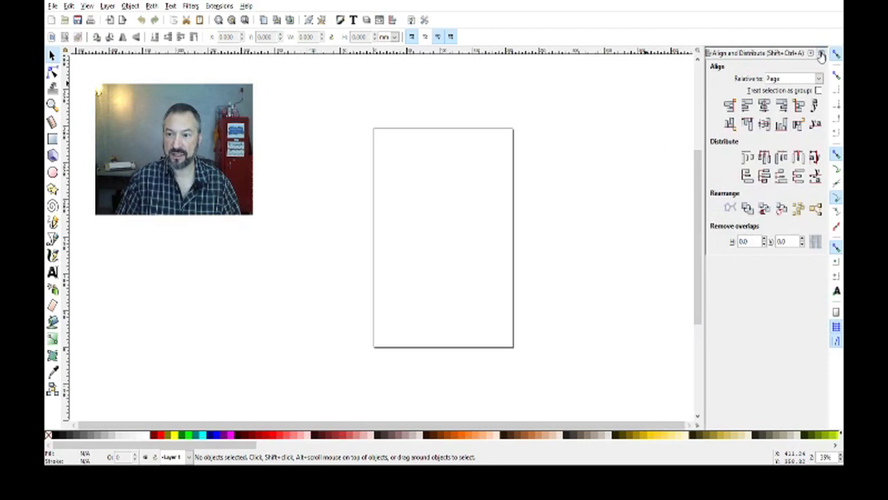
left_click(822, 54)
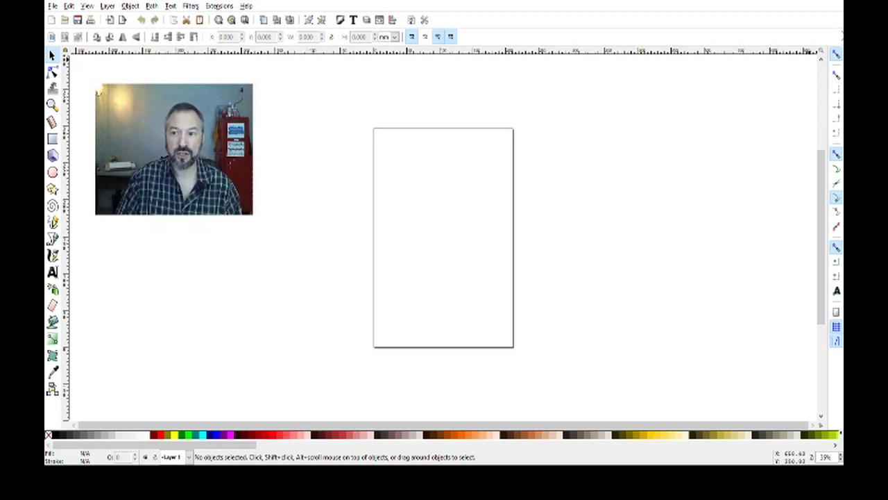
left_click(837, 55)
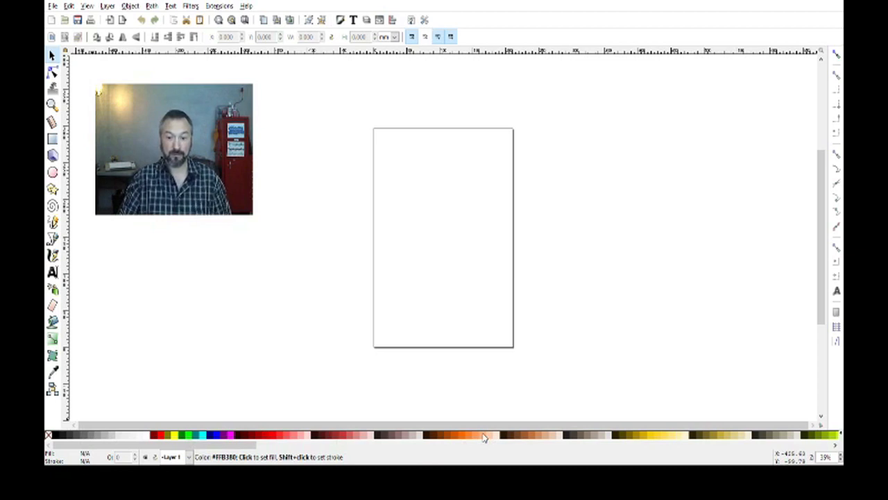
scroll(485, 437, "down", 3)
scroll(484, 437, "up", 3)
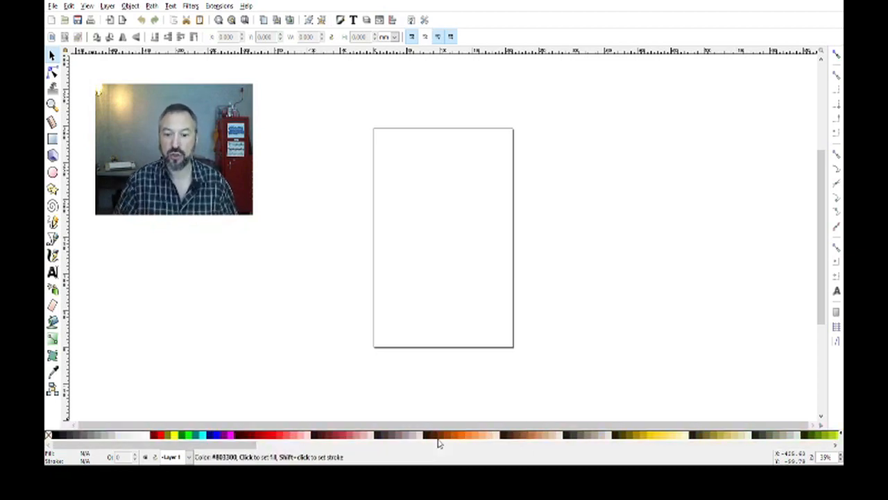
scroll(438, 437, "down", 3)
scroll(439, 437, "up", 3)
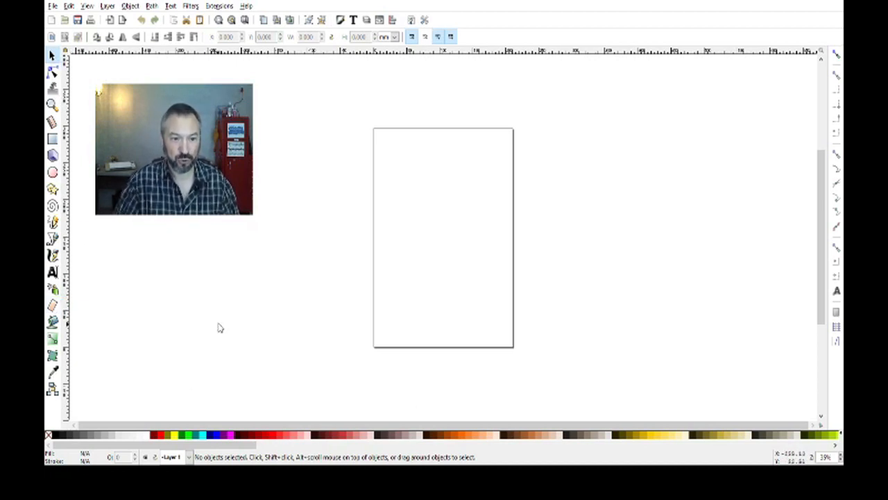
Draw a trial ellipse in the upper part of the page, delete it, and draw a replacement ellipse in the same area.
left_click(52, 172)
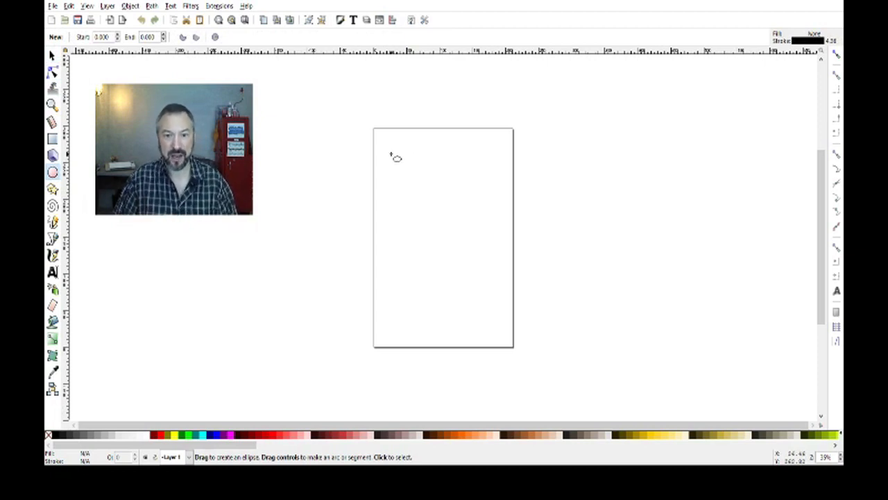
left_click_drag(390, 154, 483, 249)
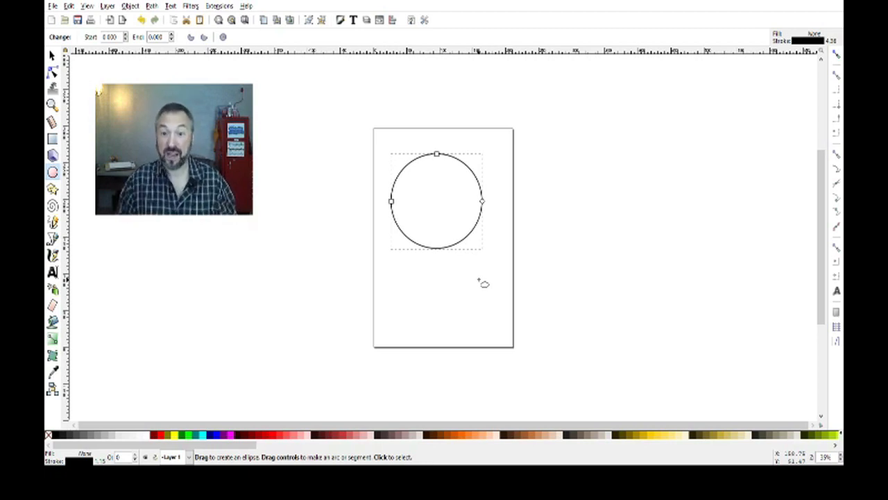
key("Delete")
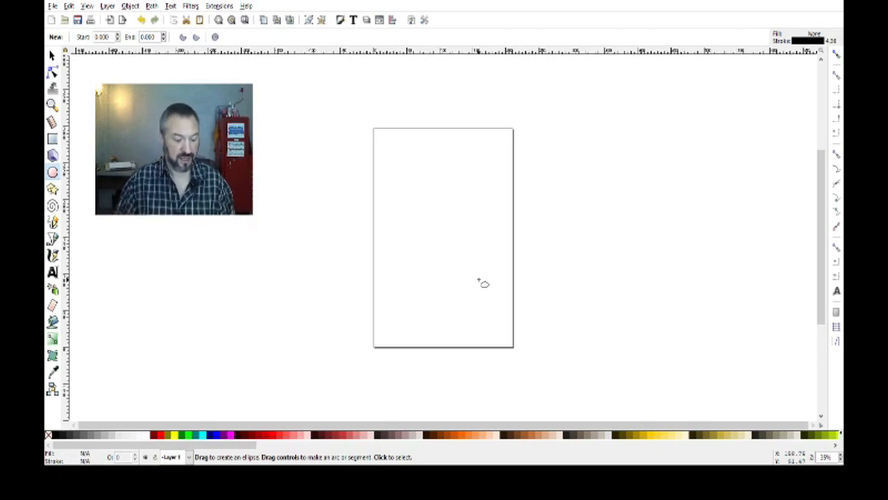
left_click_drag(390, 158, 507, 261)
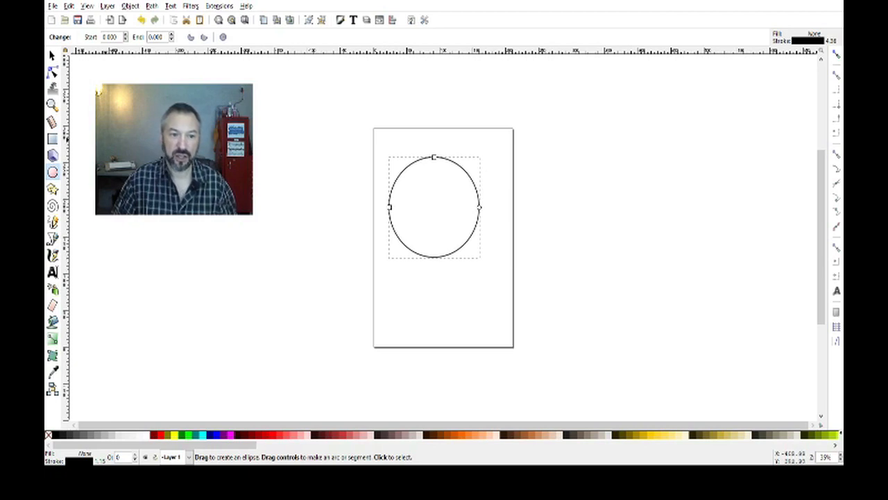
Draw a square of about 119 mm overlapping the ellipse's lower right, after deleting a freely proportioned trial rectangle.
left_click(53, 139)
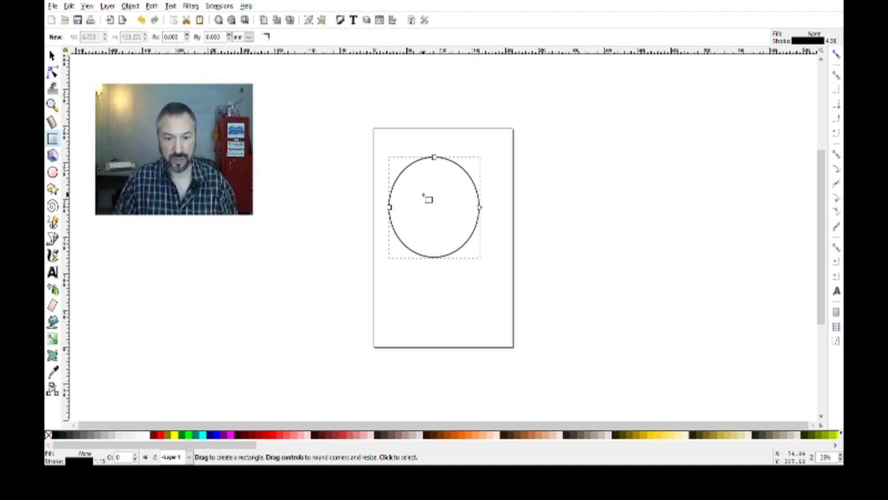
left_click_drag(424, 195, 512, 300)
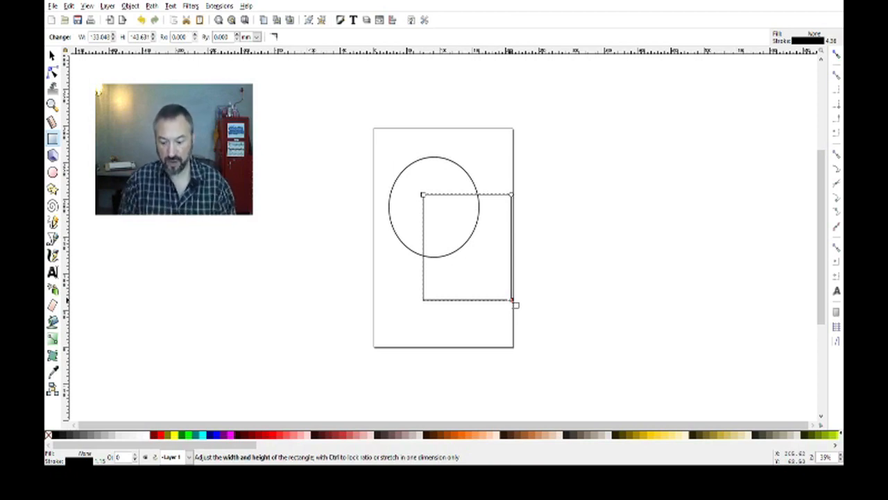
key("Delete")
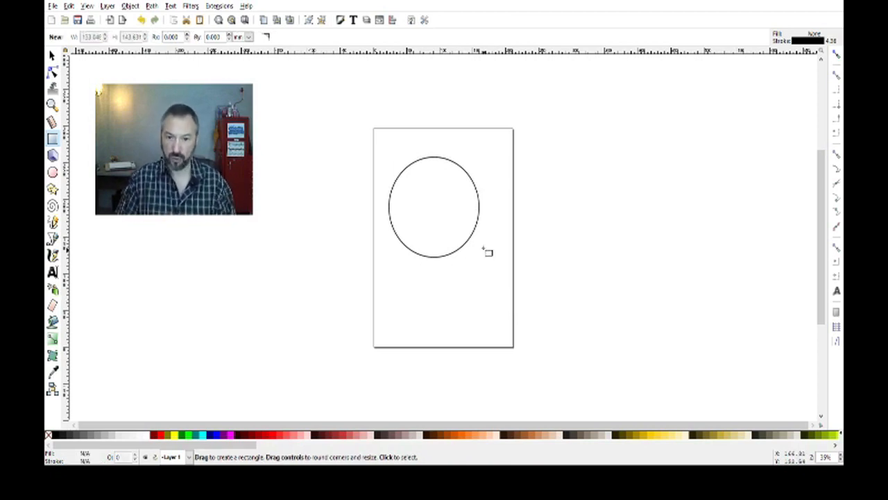
key("ctrl")
left_click_drag(423, 188, 503, 296)
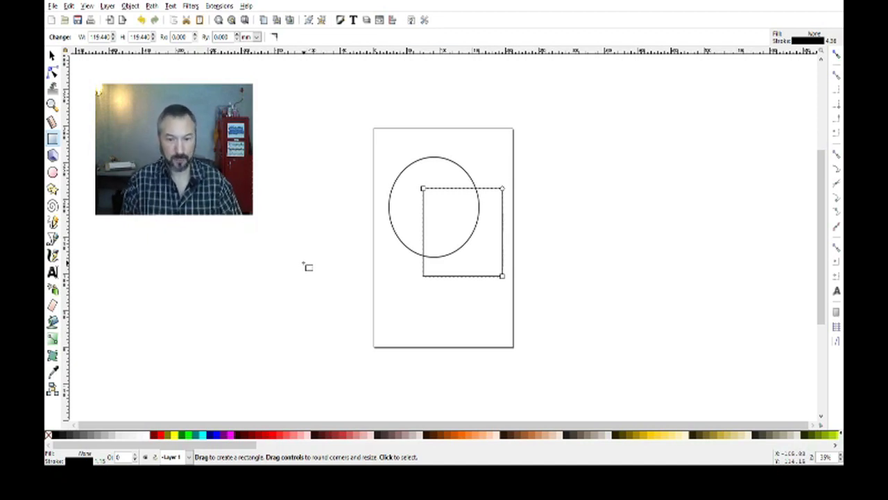
Scale the square from its lower-left corner to about 140 by 152 mm and rotate it about its centre to a tilted position.
key("s")
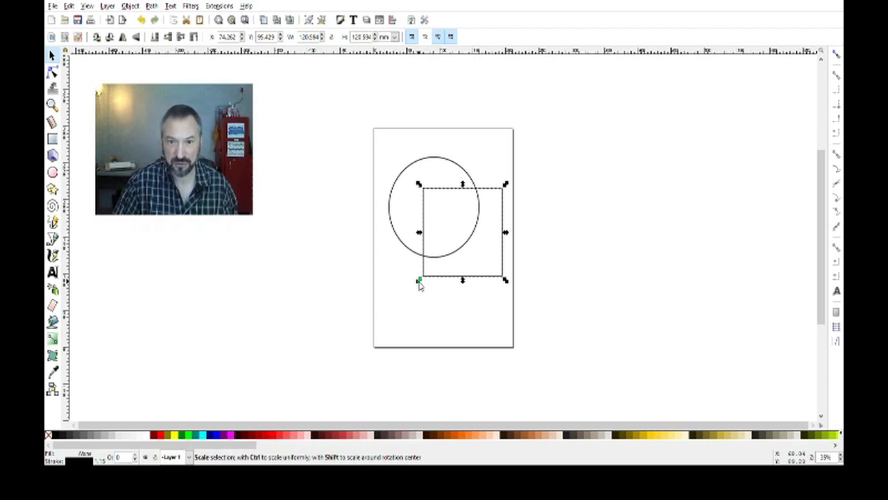
left_click_drag(419, 284, 406, 303)
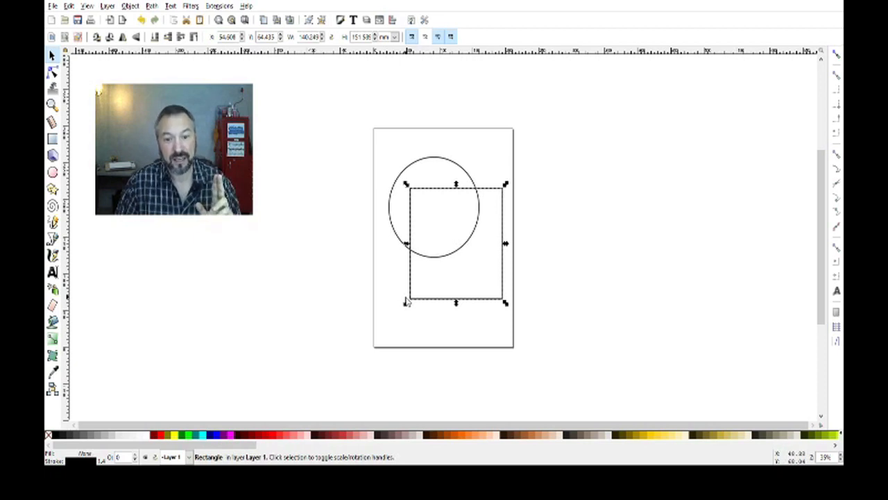
left_click(420, 276)
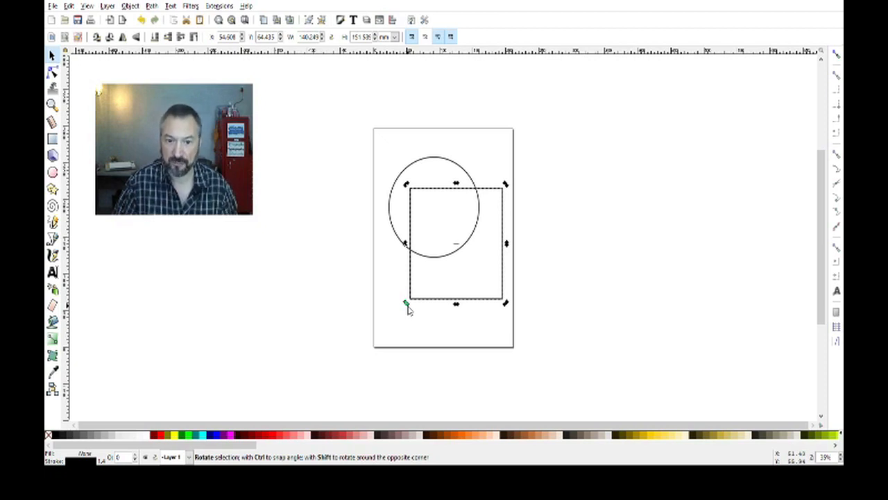
left_click_drag(409, 310, 388, 241)
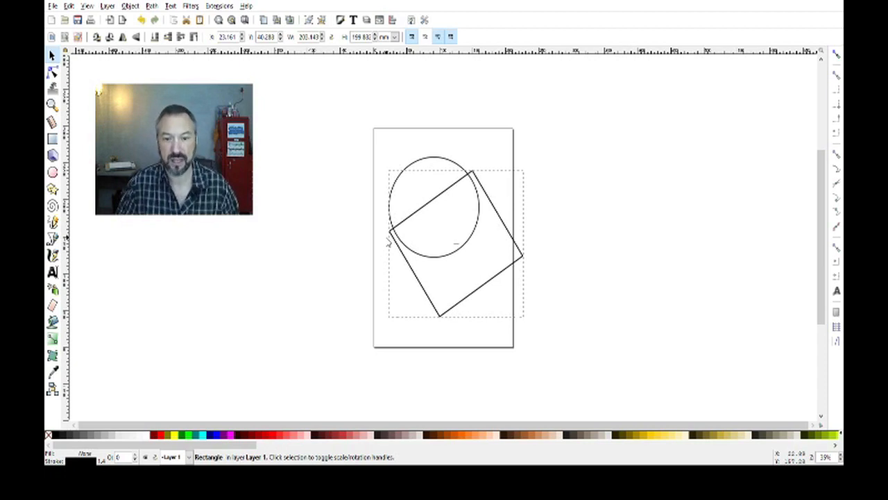
left_click_drag(389, 316, 418, 363)
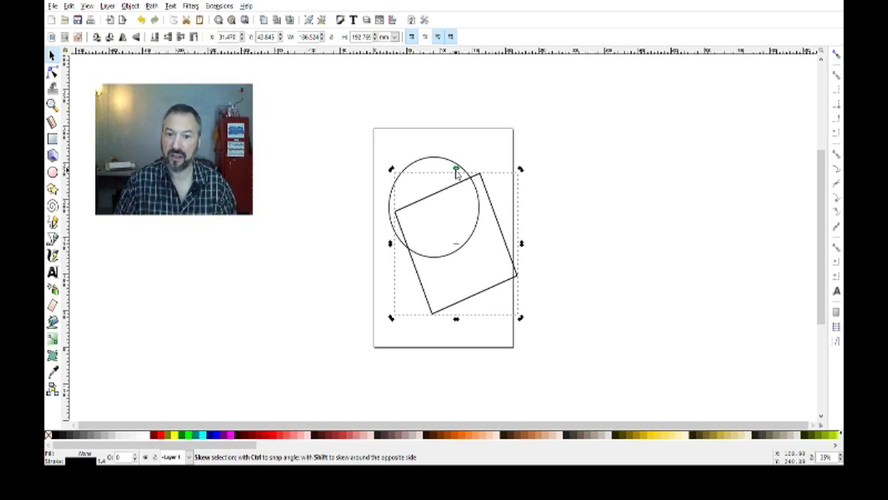
Skew the tilted rectangle horizontally by shifting its upper side to the right, and leave nothing selected.
left_click_drag(456, 170, 479, 197)
left_click_drag(479, 198, 474, 198)
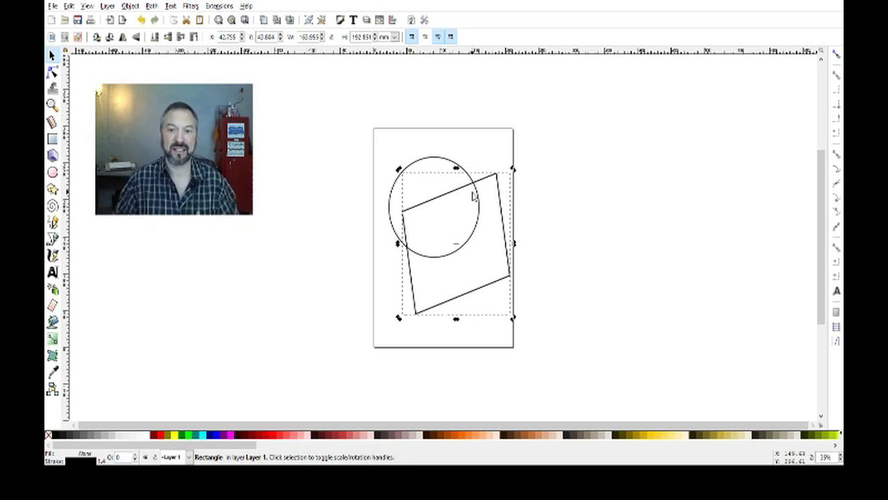
left_click(424, 145)
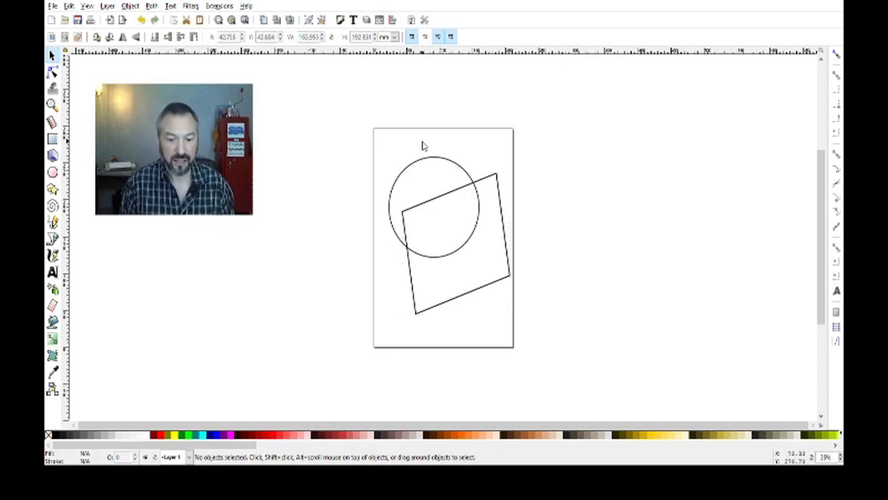
left_click(456, 190)
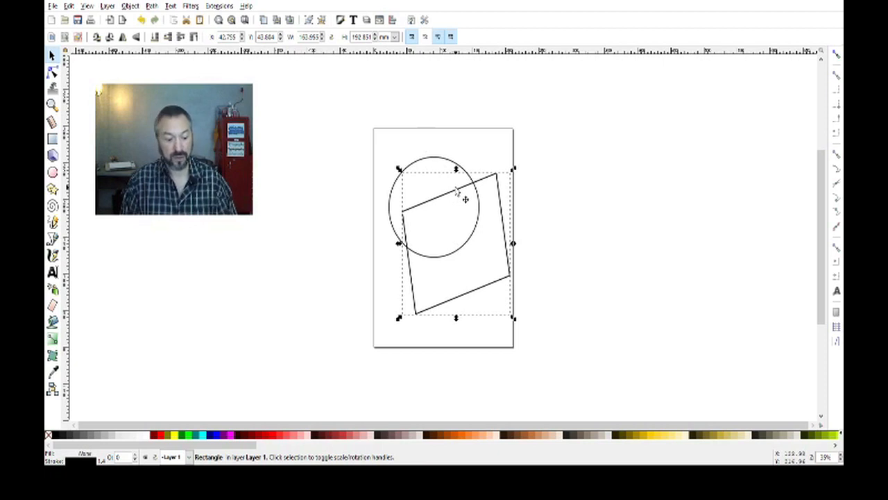
key("Escape")
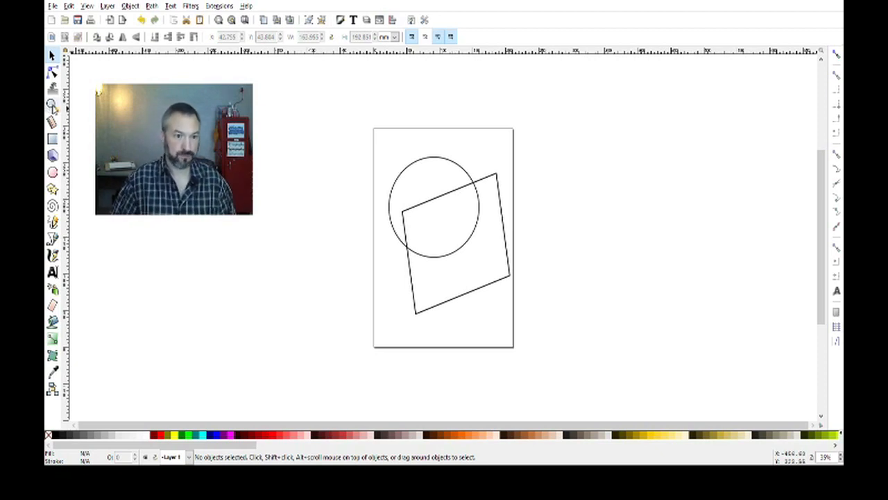
Zoom in three levels on the ellipse with the Zoom tool and zoom back out one level.
left_click(52, 104)
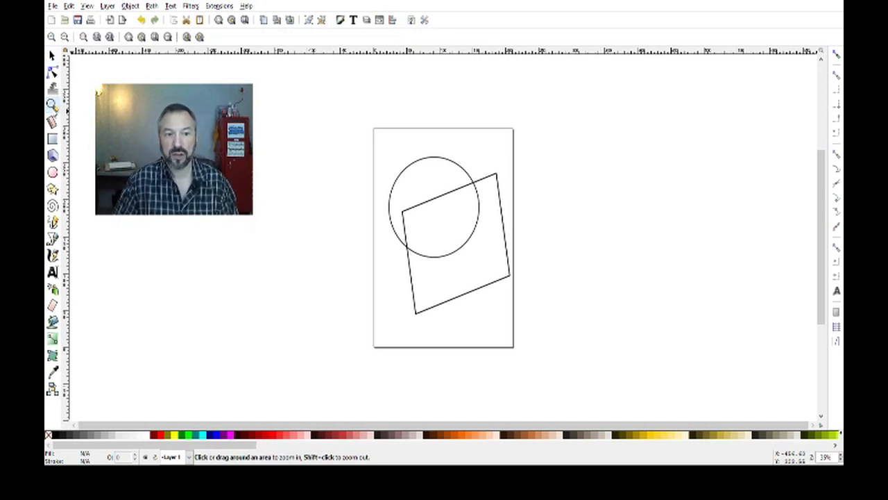
left_click(434, 190)
left_click(434, 190)
left_click(434, 190)
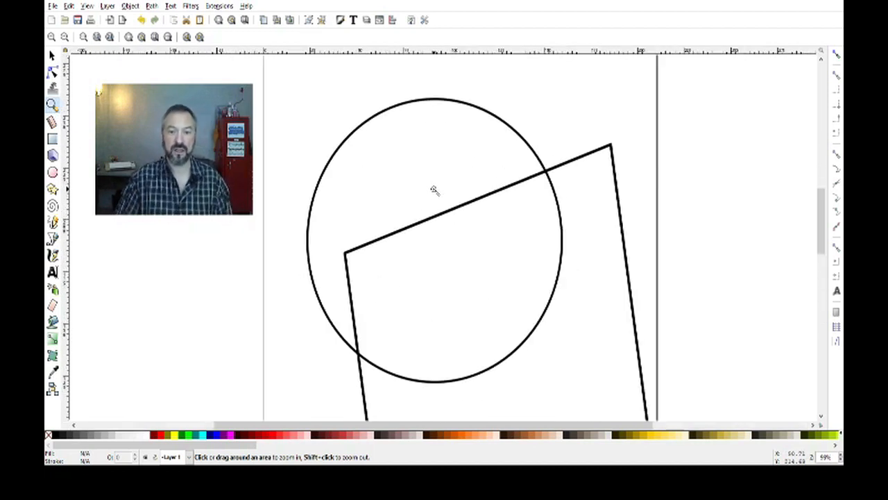
left_click(434, 190, "shift")
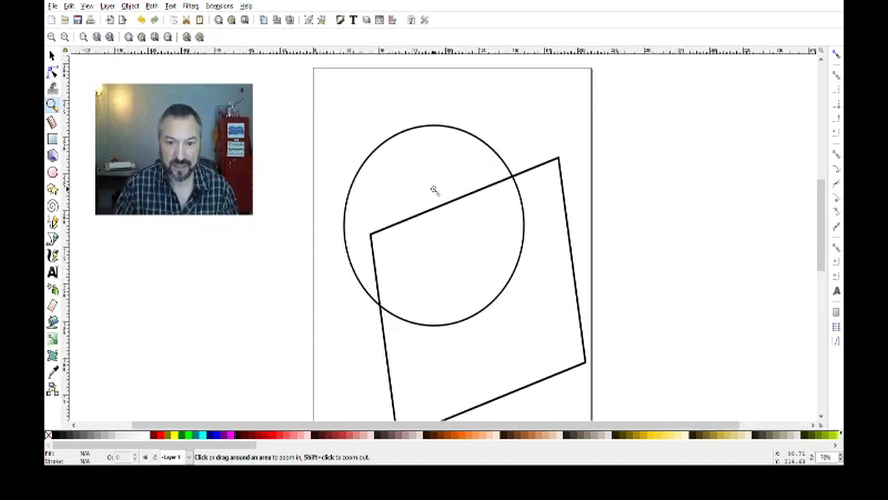
Zoom out and in repeatedly around the ellipse with the Zoom tool, ending at 50% zoom.
left_click(433, 190, "shift")
left_click(434, 190, "shift")
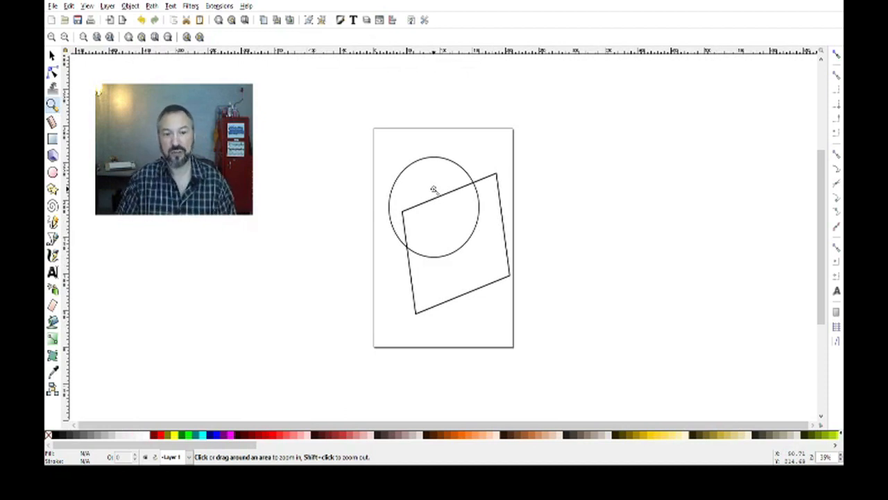
left_click(434, 190)
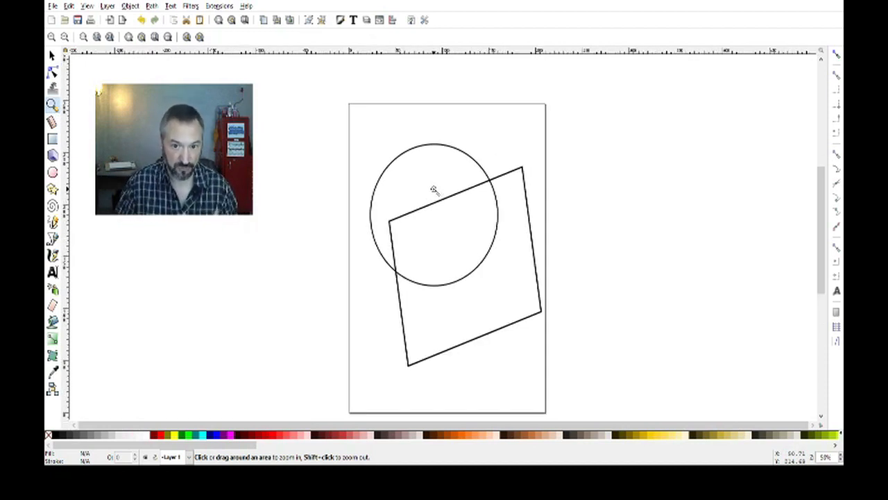
left_click(434, 190)
left_click(434, 189)
left_click(434, 189, "shift")
left_click(434, 189, "shift")
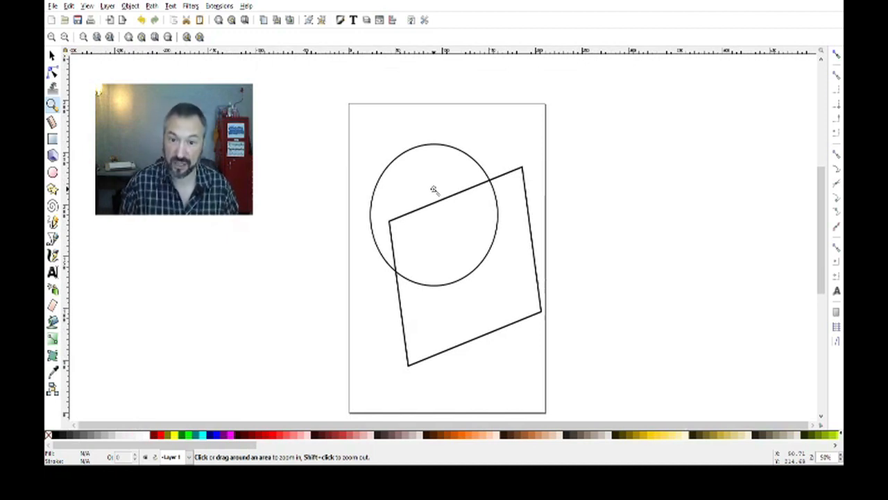
left_click(434, 189)
left_click(434, 190)
left_click(434, 190, "shift")
left_click(434, 189, "shift")
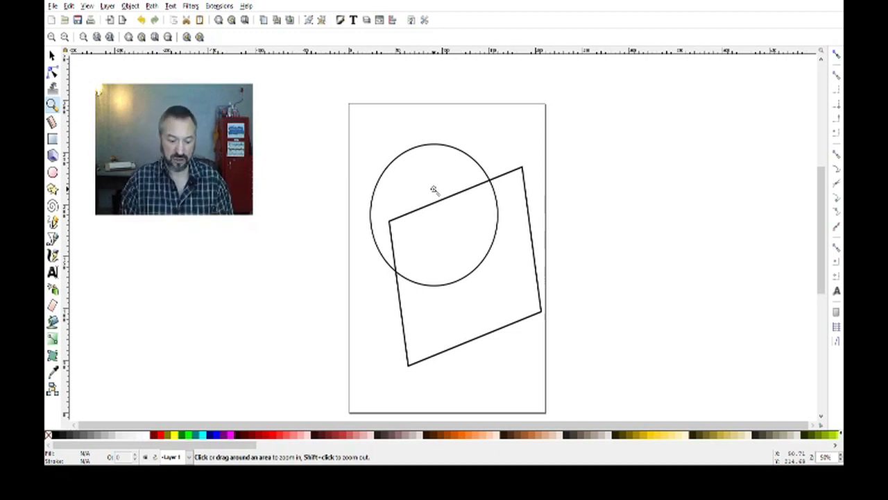
Switch to the Selector tool and zoom repeatedly in and out around the skewed rectangle's upper-left corner.
key("s")
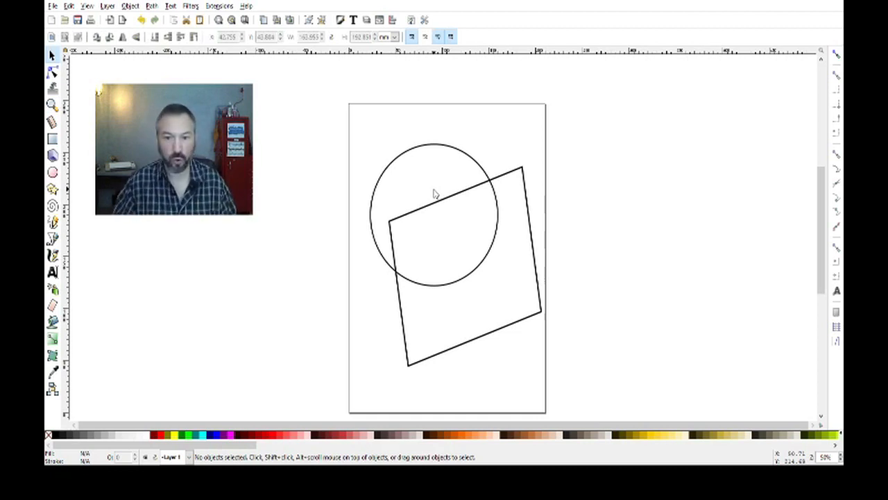
key("ctrl")
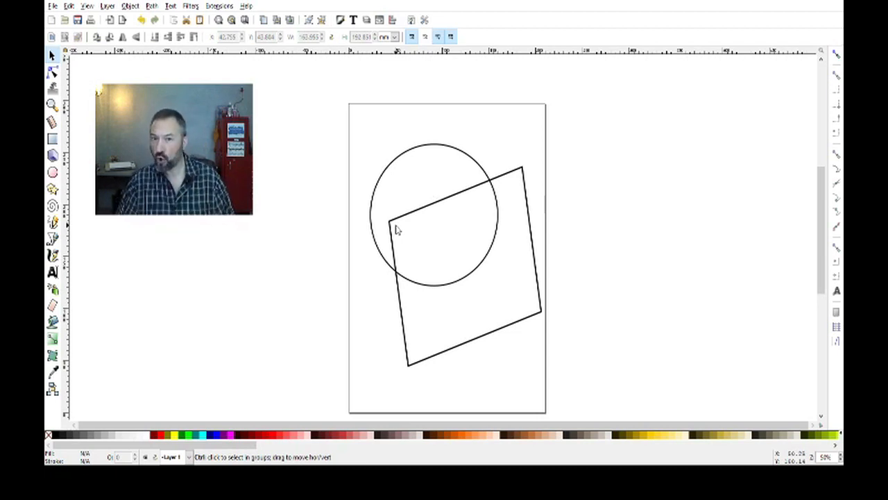
scroll(396, 230, "up", 9)
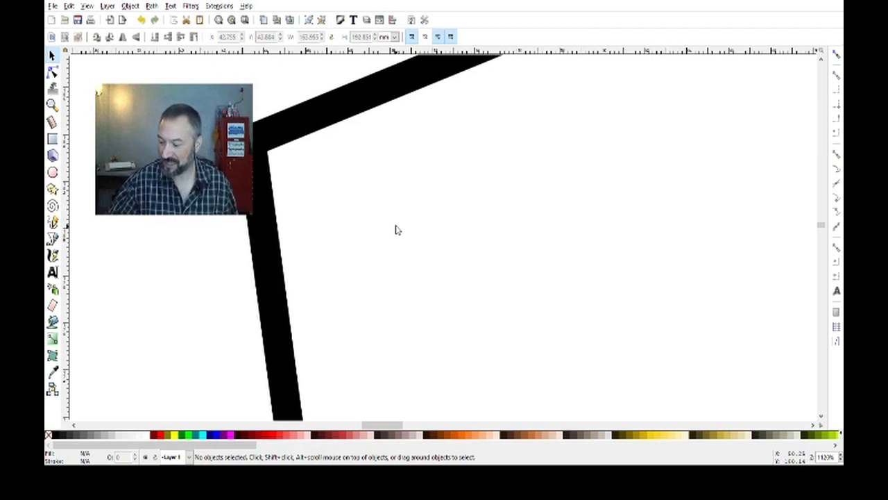
key("ctrl")
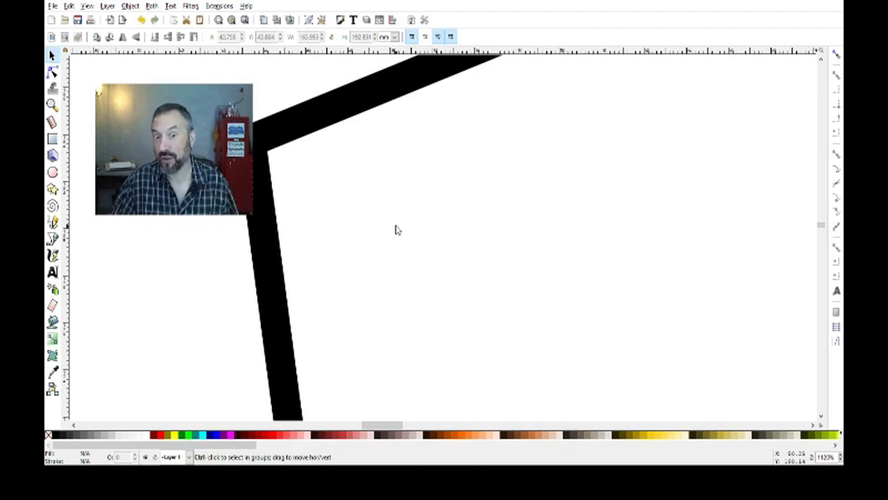
scroll(396, 230, "down", 7)
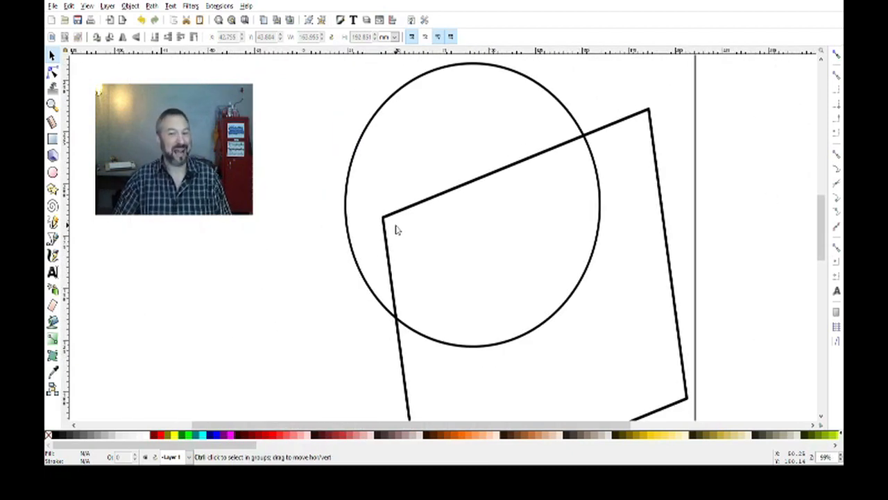
scroll(396, 230, "up", 5)
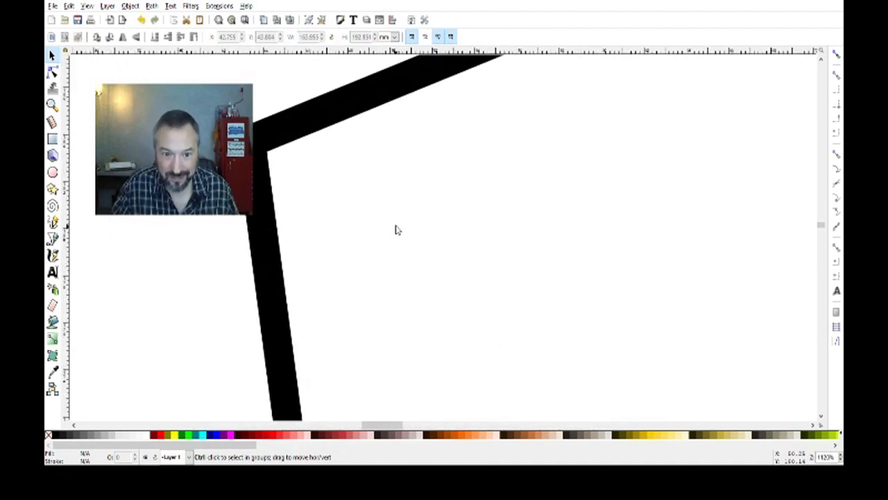
scroll(397, 230, "down", 5)
scroll(397, 229, "up", 3)
scroll(396, 229, "up", 3)
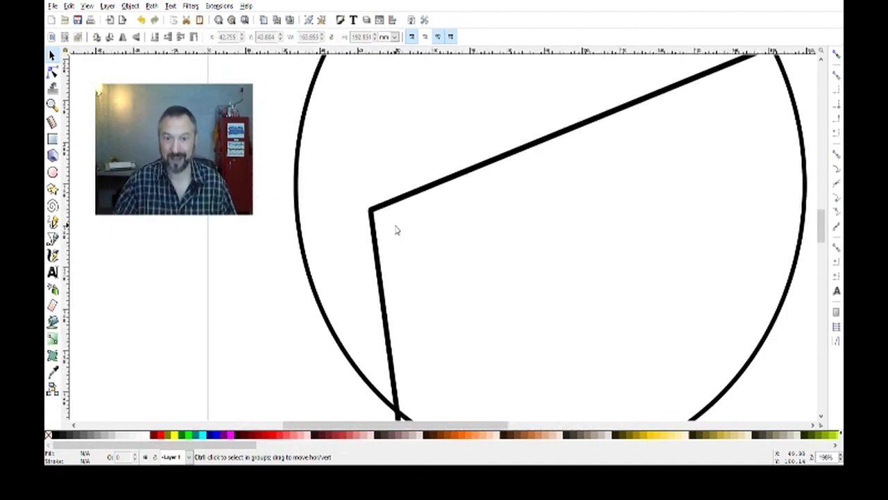
scroll(382, 218, "up", 6)
scroll(380, 216, "down", 7)
scroll(380, 217, "up", 3)
scroll(380, 217, "down", 2)
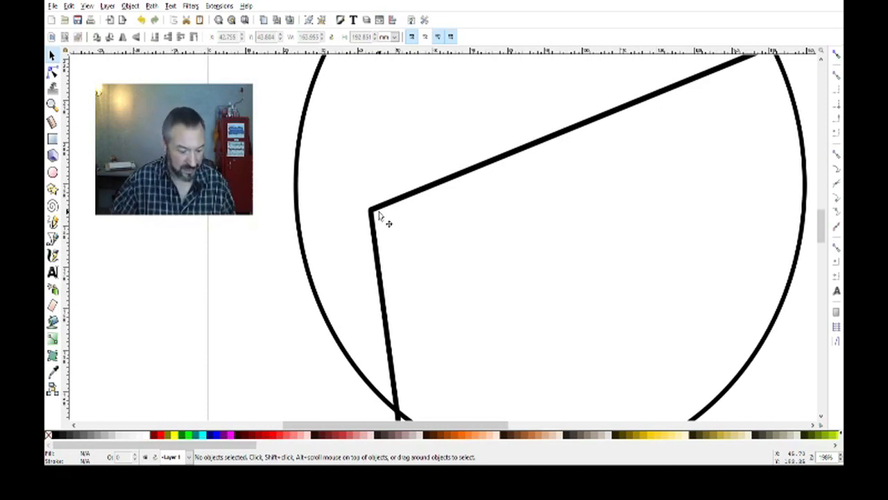
Magnify the skewed rectangle's upper-left corner to 1584% and pan the canvas around it in several directions.
scroll(382, 230, "up", 8)
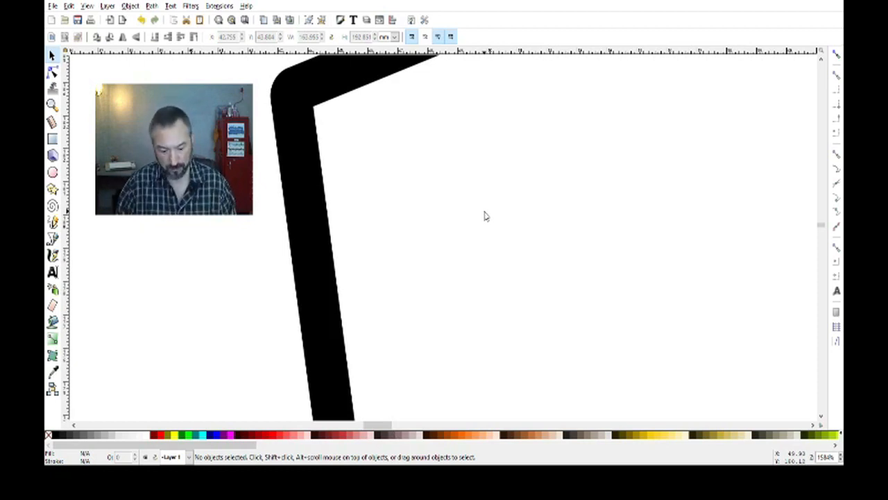
key("space")
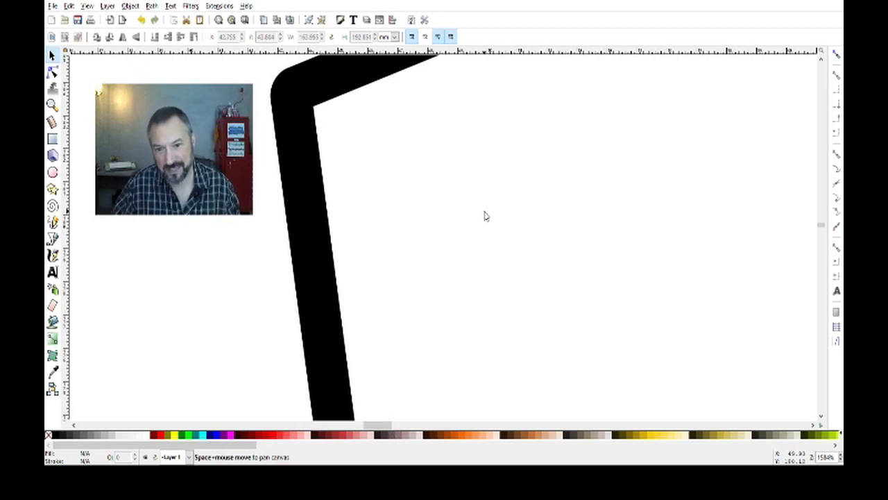
left_click_drag(483, 214, 485, 230)
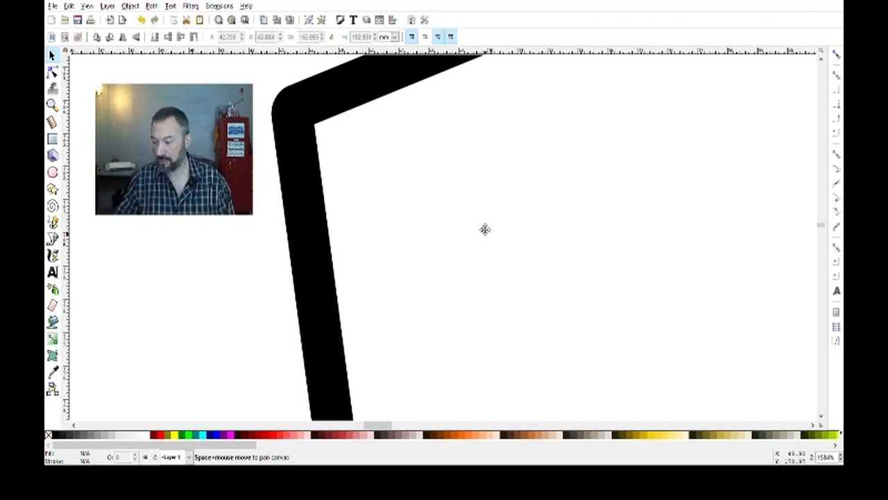
left_click_drag(485, 229, 406, 314)
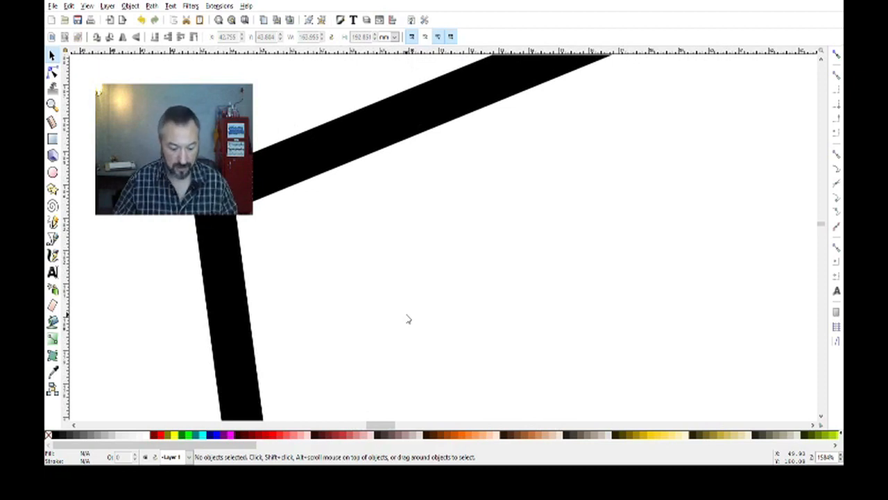
left_click_drag(399, 312, 609, 224)
left_click_drag(448, 254, 456, 312)
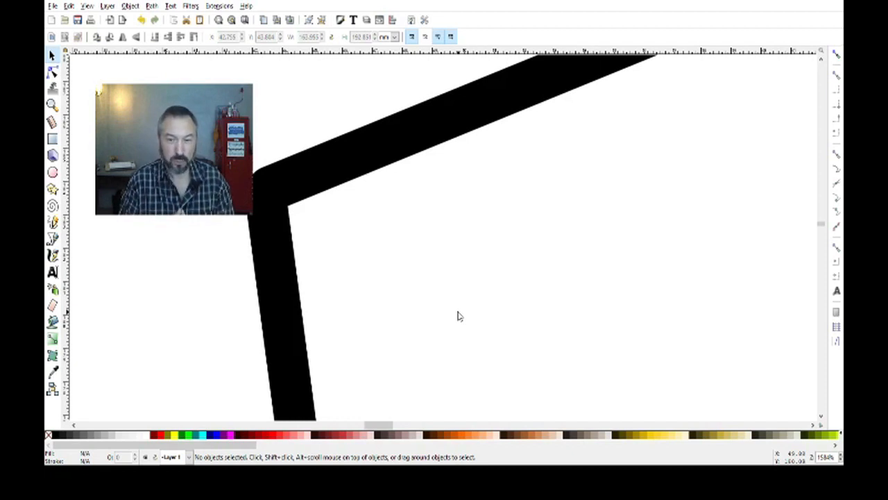
Set the canvas zoom to 100% and to 50%, and fit the view to the selected circle.
key("1")
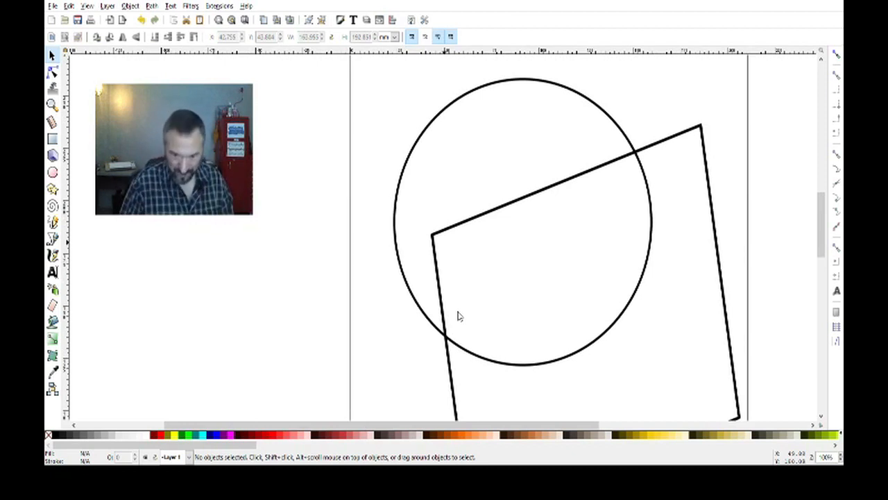
key("minus")
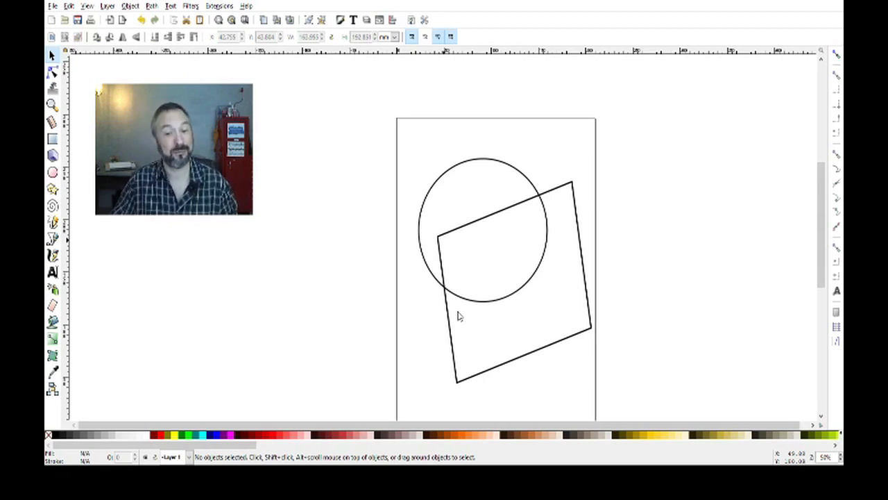
left_click(456, 169)
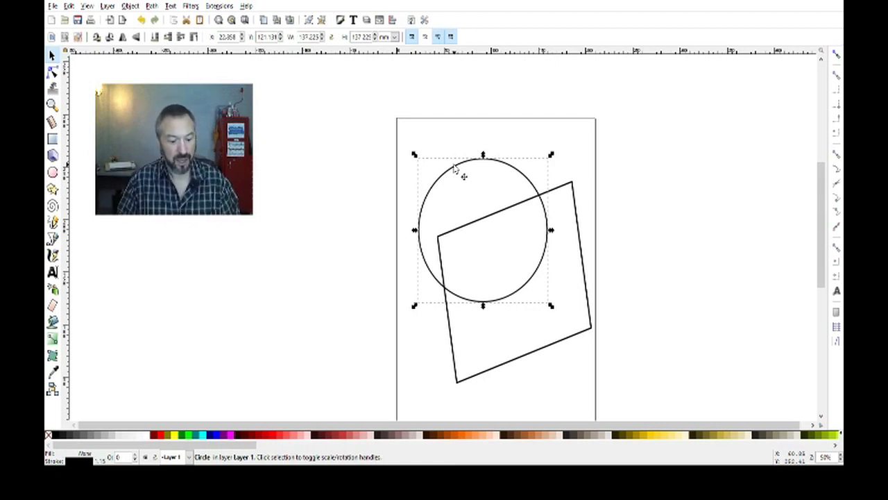
key("3")
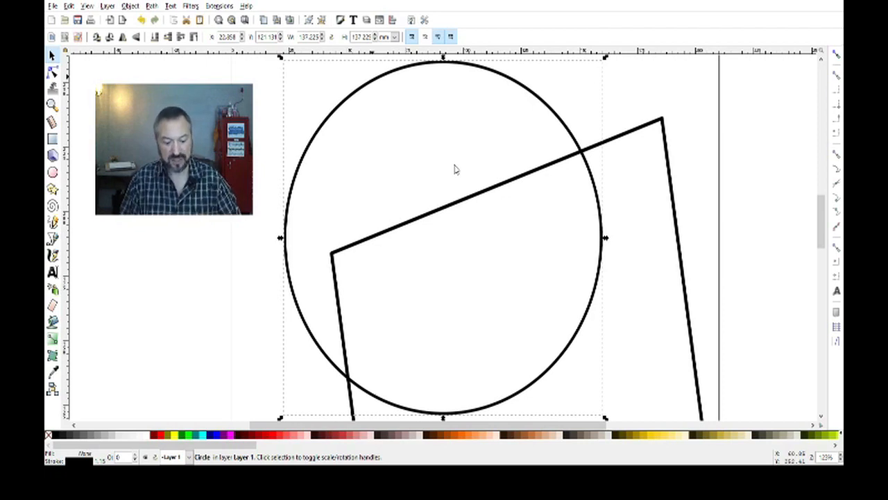
Fit the view to the whole drawing and to the page, returning to the full page after zooming in on the circle.
scroll(455, 169, "down", 2)
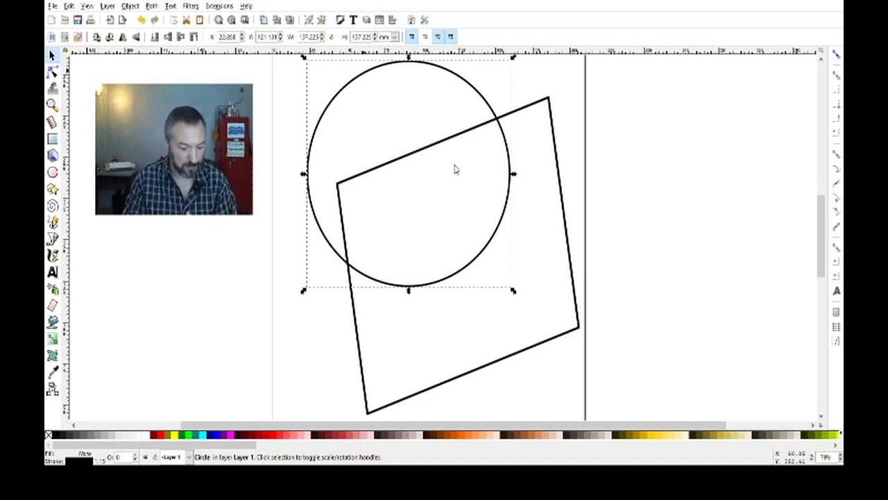
key("minus")
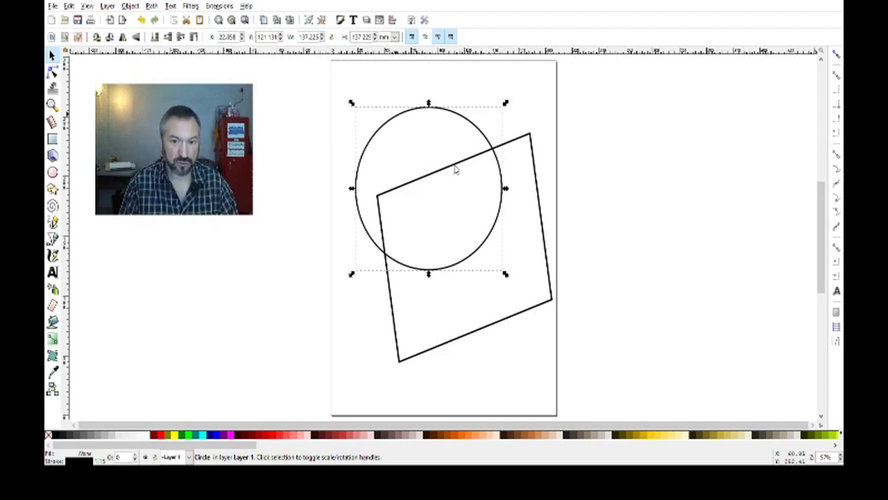
key("3")
key("5")
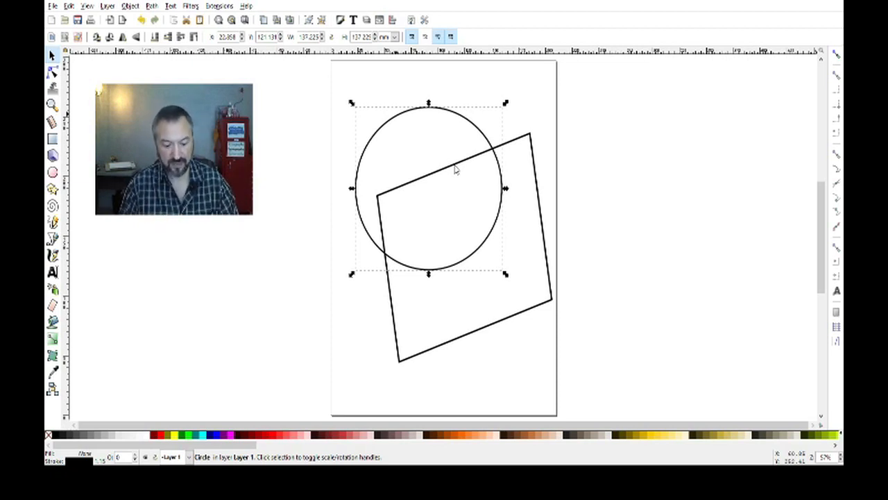
scroll(456, 169, "up", 5)
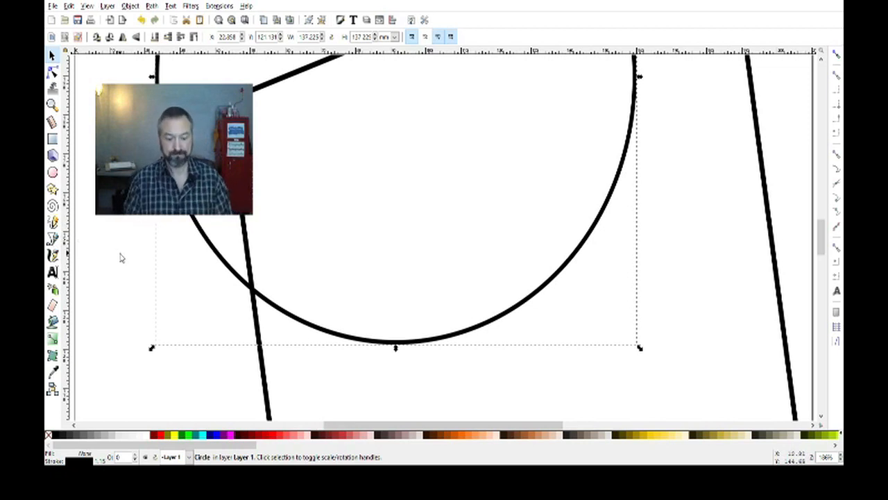
key("5")
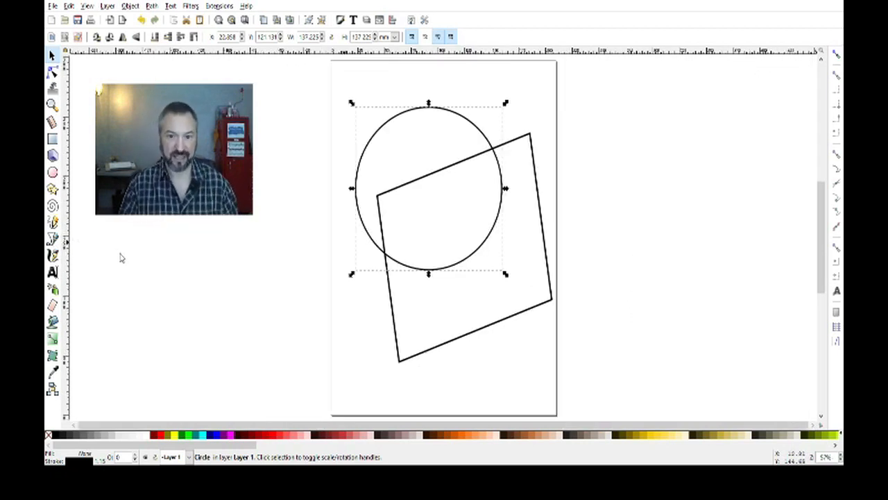